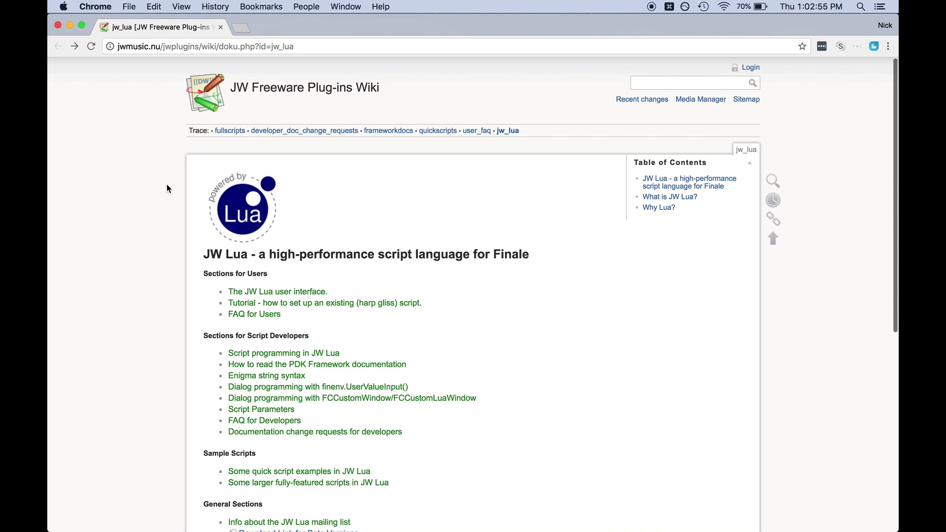
- Open the JW Lua wiki's 'Download Link for Beta Versions' in a new Chrome tab
{"action": "scroll", "coordinate": [166, 189], "scroll_direction": "down", "scroll_amount": 5}
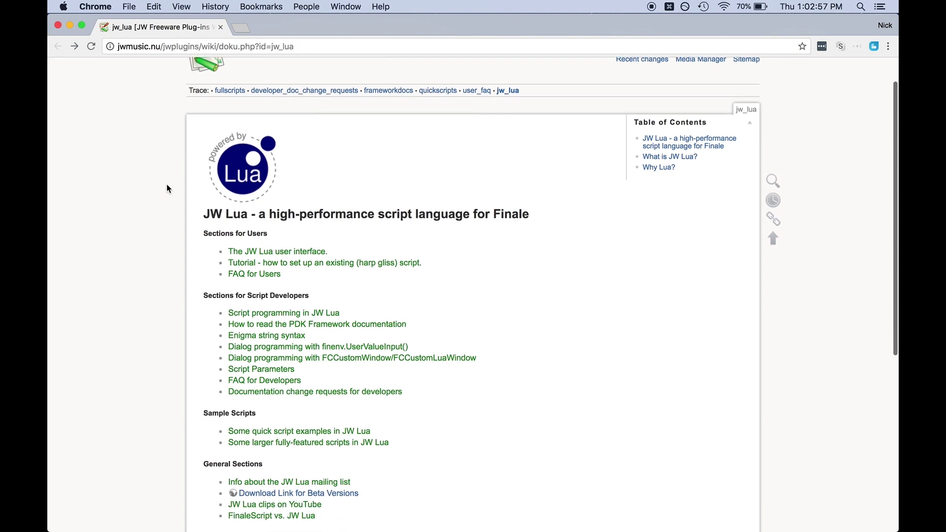
{"action": "scroll", "coordinate": [167, 188], "scroll_direction": "down", "scroll_amount": 3}
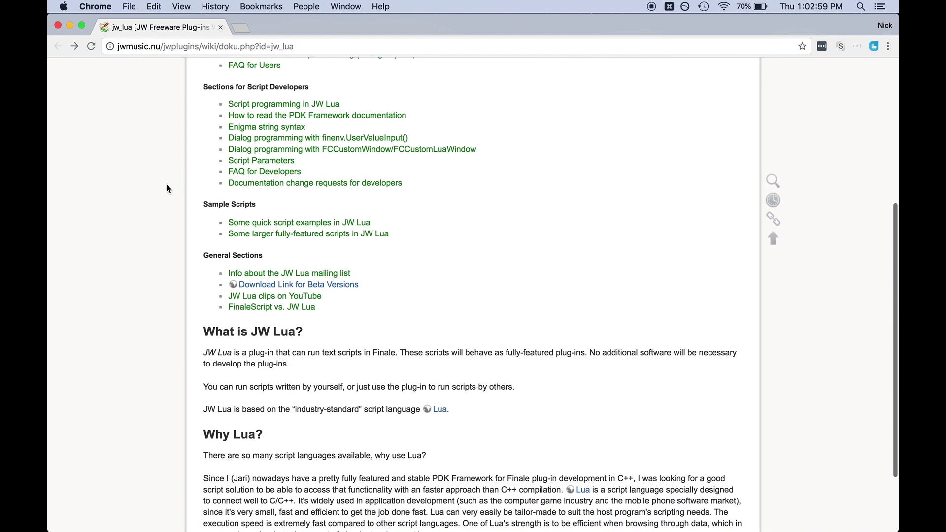
{"action": "left_click", "coordinate": [287, 284], "text": "super"}
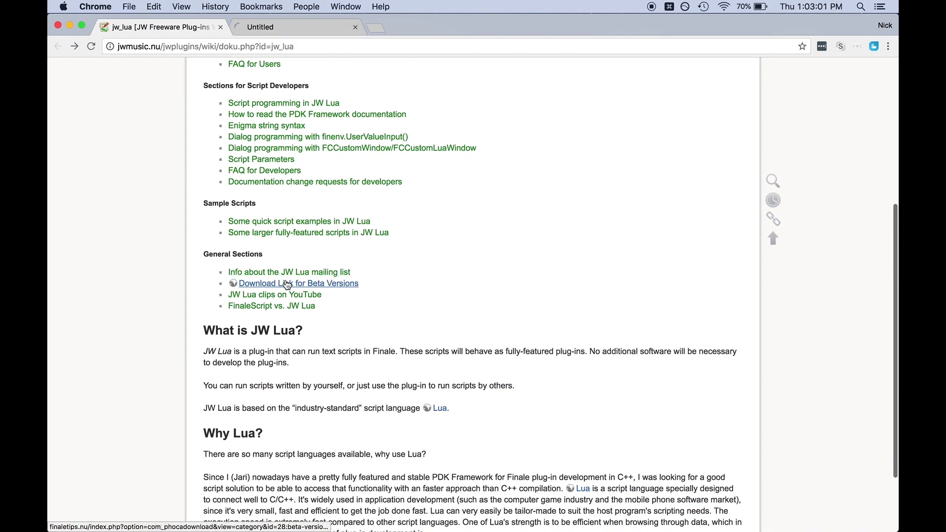
- On the JW Lua beta downloads page, view the details of the 64-bit Mac version
{"action": "key", "text": "ctrl+Tab"}
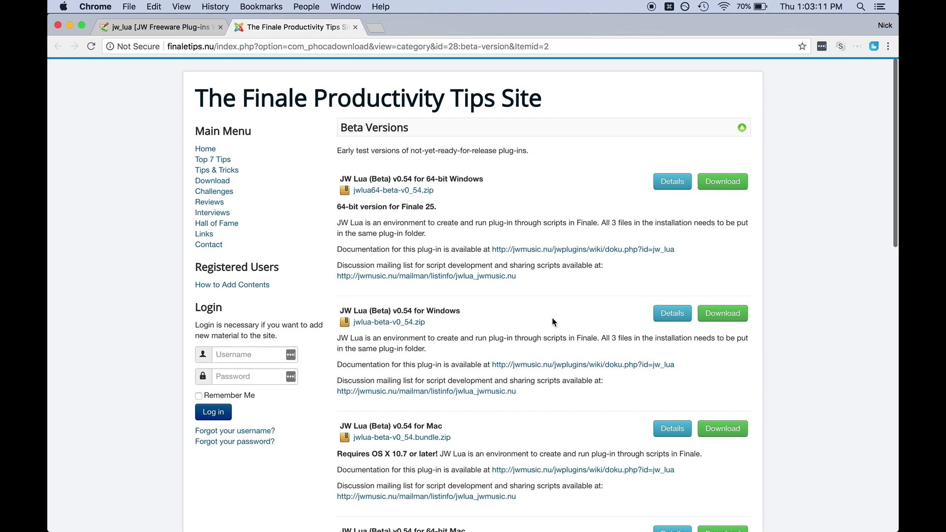
{"action": "scroll", "coordinate": [552, 321], "scroll_direction": "down", "scroll_amount": 5}
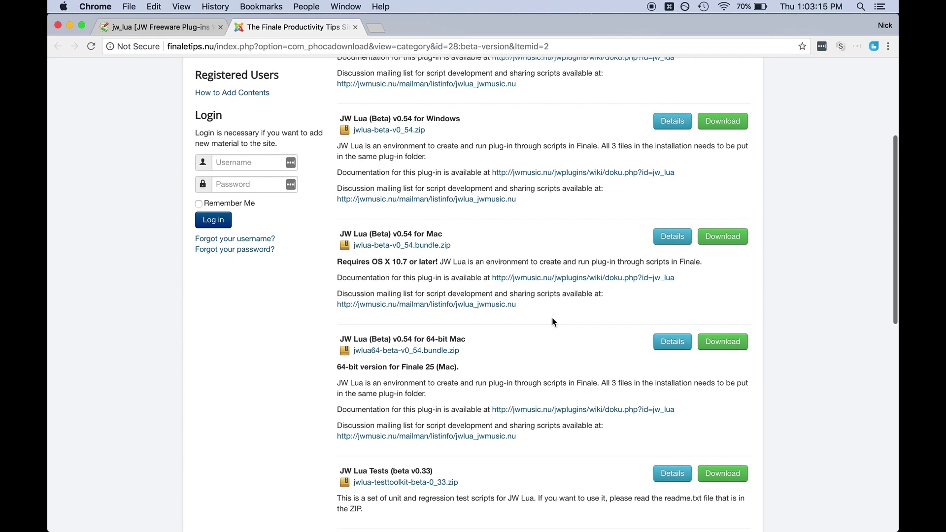
{"action": "scroll", "coordinate": [552, 321], "scroll_direction": "down", "scroll_amount": 1}
{"action": "left_click", "coordinate": [680, 293]}
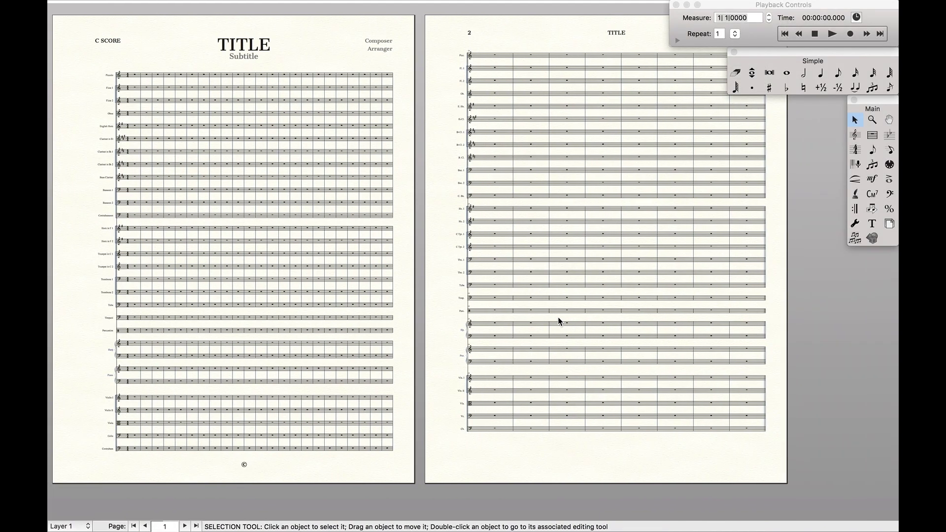
- Launch JW Lua from Finale's Plug-ins > JW Lua submenu
{"action": "left_click", "coordinate": [387, 7]}
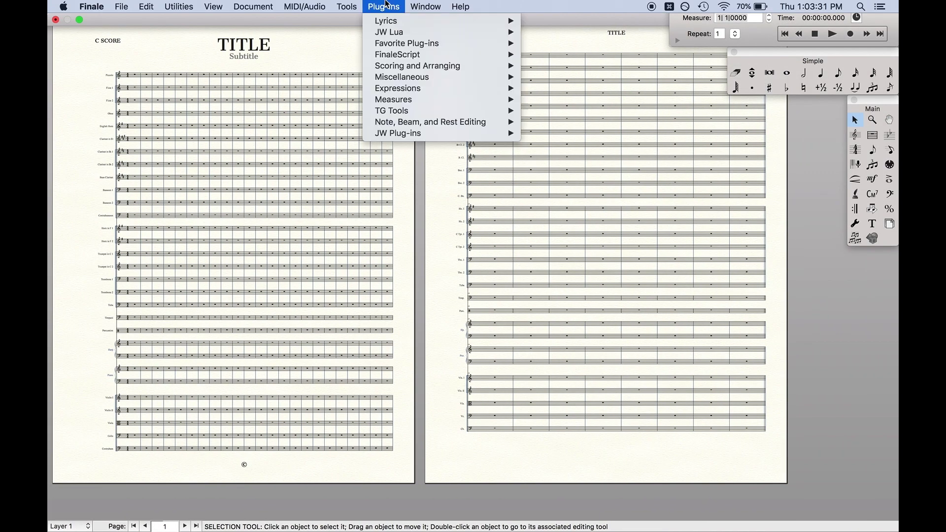
{"action": "mouse_move", "coordinate": [395, 33]}
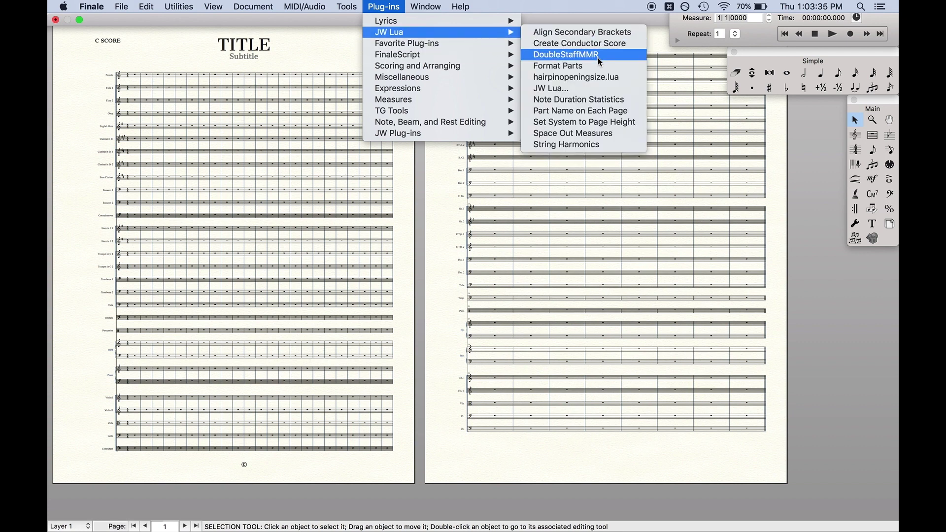
{"action": "left_click", "coordinate": [595, 94]}
- Move the JW Lua dialog and browse its Explorer, Manager and Development tabs, ending on Manager
{"action": "left_click", "coordinate": [219, 203]}
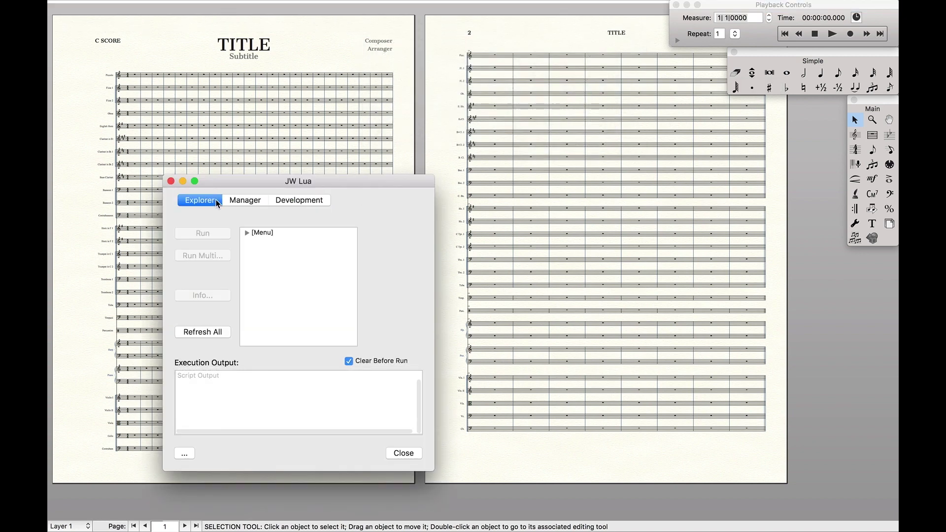
{"action": "left_click_drag", "start_coordinate": [256, 179], "coordinate": [428, 132]}
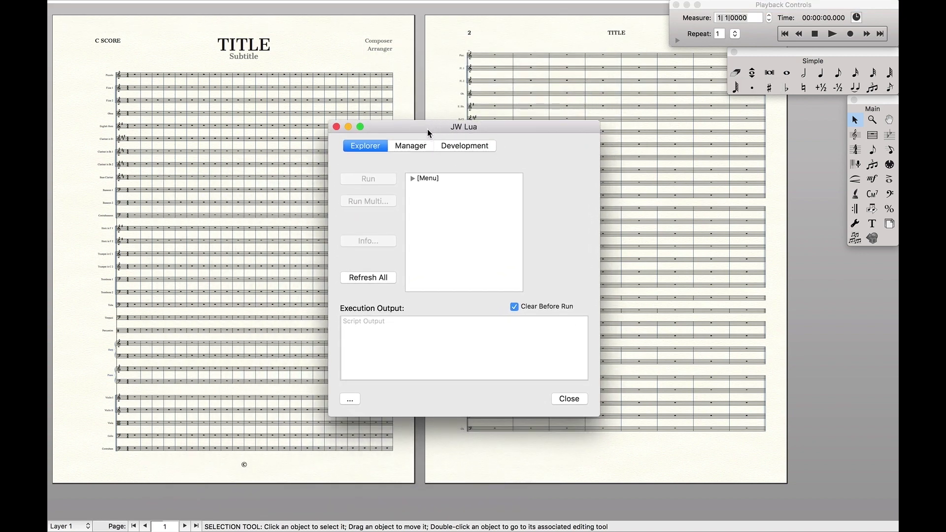
{"action": "left_click", "coordinate": [409, 147]}
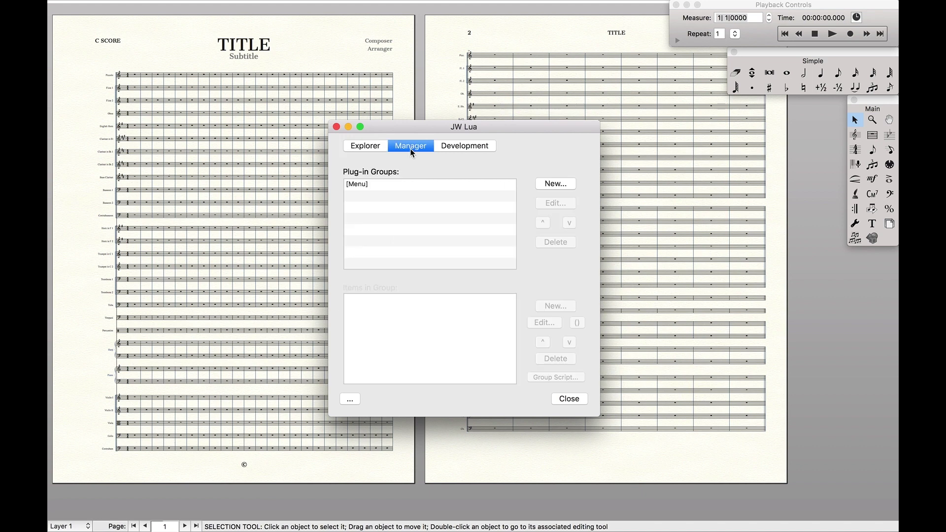
{"action": "left_click", "coordinate": [451, 148]}
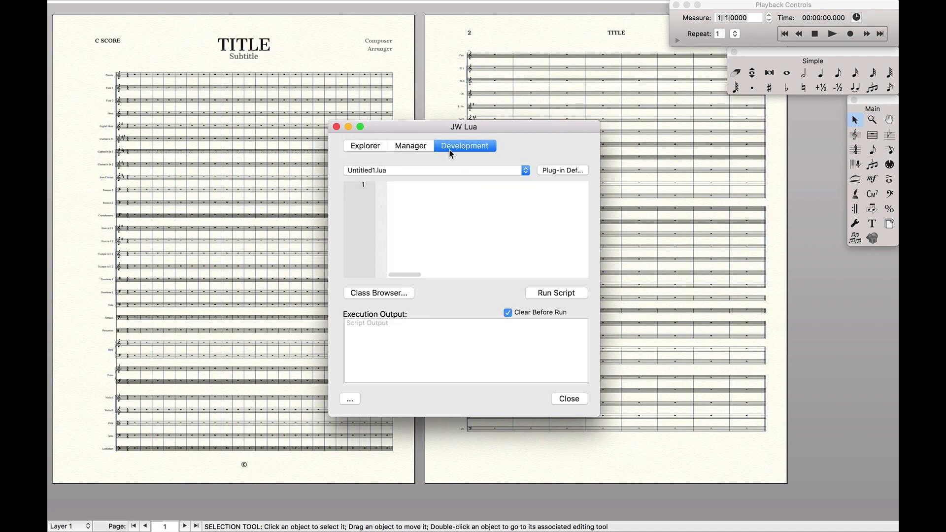
{"action": "left_click", "coordinate": [413, 148]}
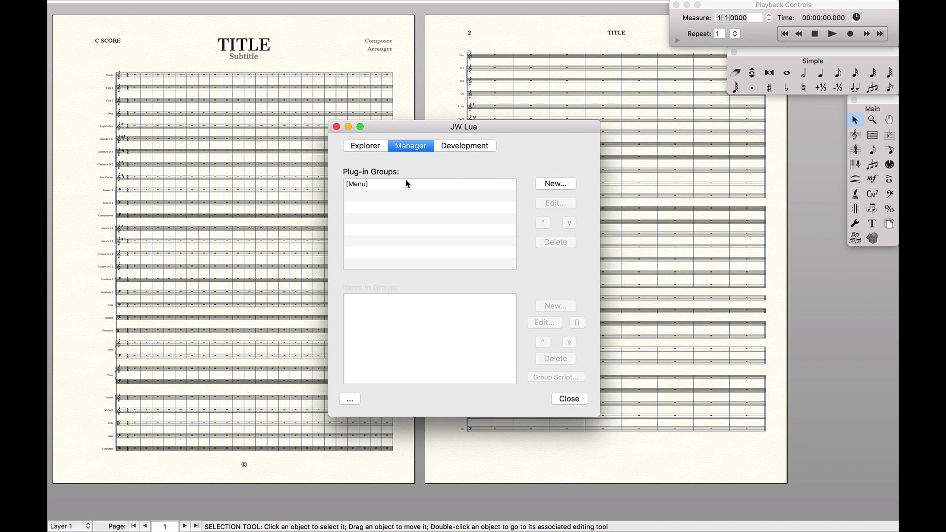
{"action": "key", "text": "ctrl+Left"}
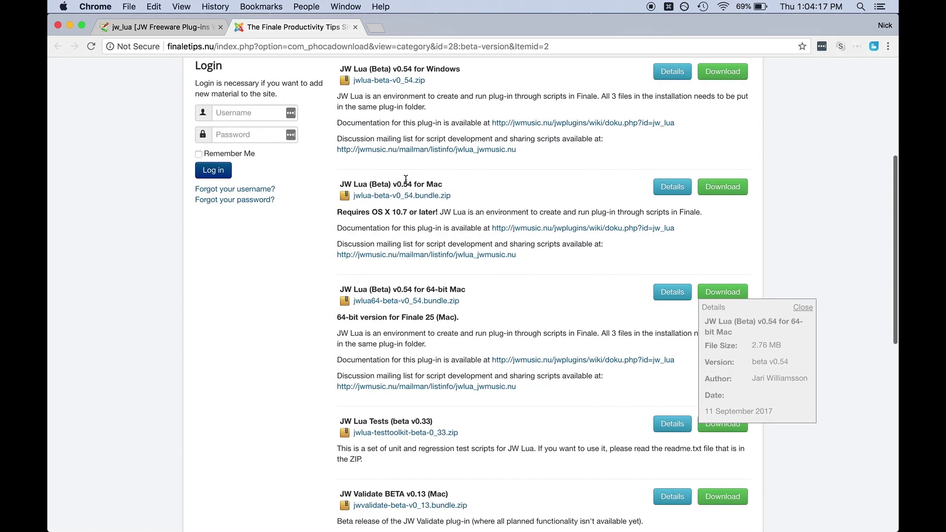
- Close the download tab and find the Change Hairpin Opening Size script on the JW Lua quick scripts page
{"action": "key", "text": "super+w"}
{"action": "scroll", "coordinate": [403, 188], "scroll_direction": "up", "scroll_amount": 5}
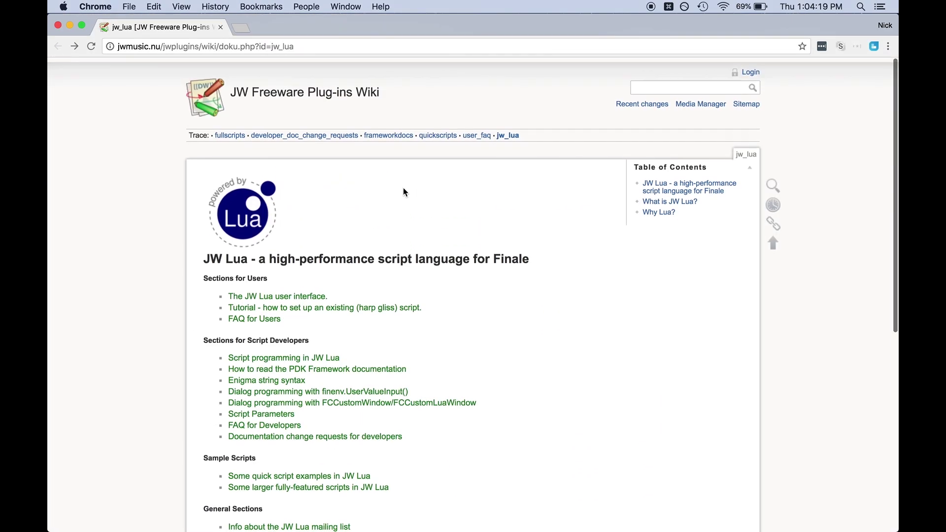
{"action": "scroll", "coordinate": [403, 188], "scroll_direction": "down", "scroll_amount": 10}
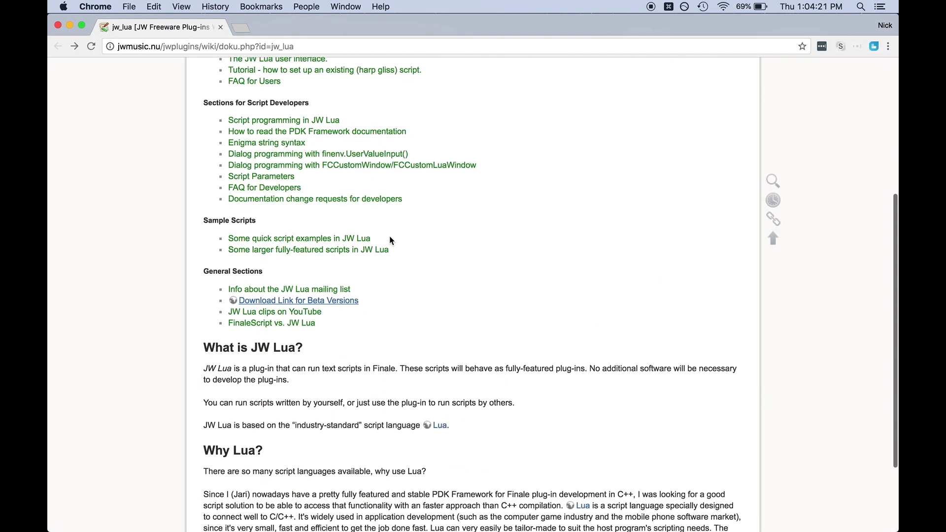
{"action": "left_click", "coordinate": [335, 240]}
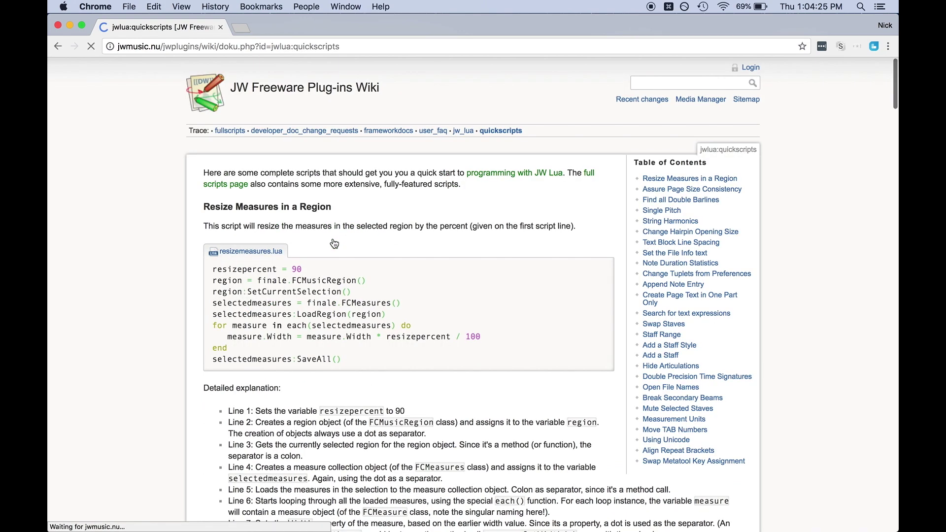
{"action": "left_click", "coordinate": [675, 231]}
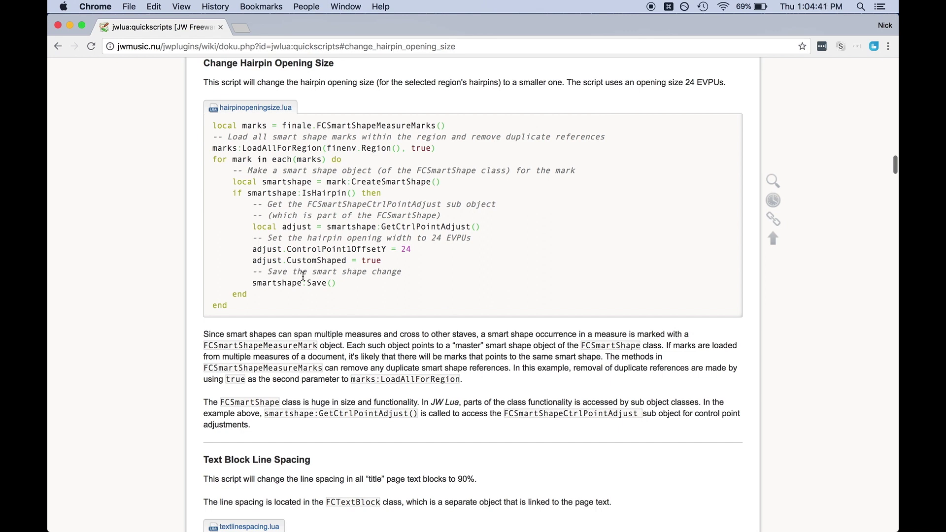
- Cancel the duplicate download of hairpinopeningsize.lua and return to Finale
{"action": "left_click", "coordinate": [262, 114]}
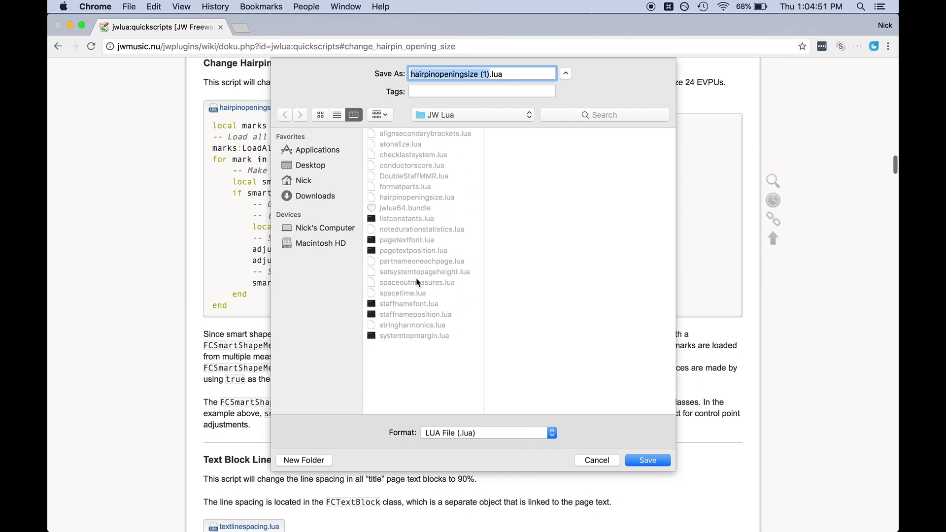
{"action": "left_click", "coordinate": [589, 461]}
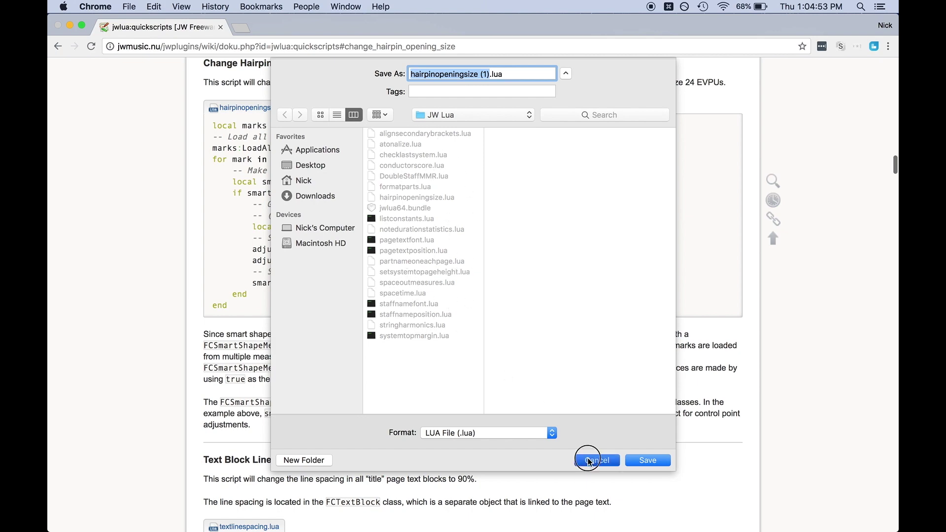
{"action": "key", "text": "ctrl+Right"}
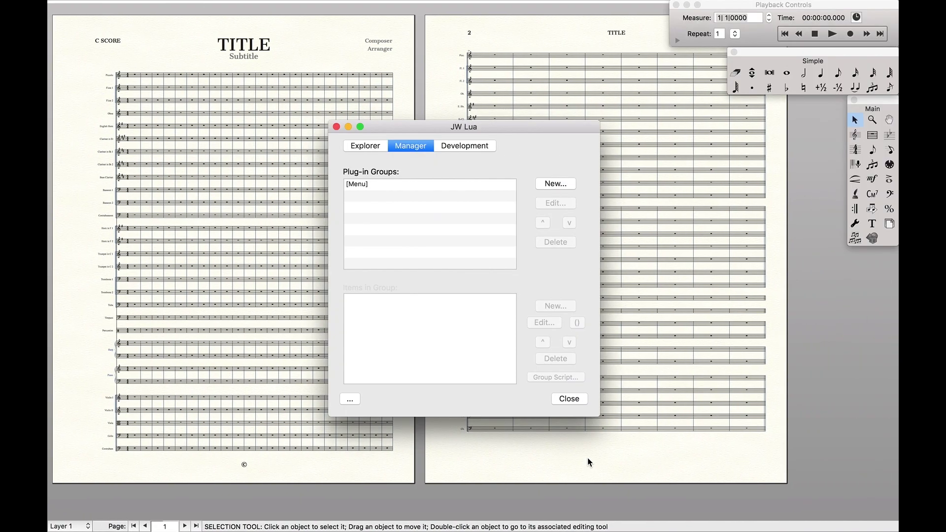
- Add hairpinopeningsize.lua from Library > Plug-ins > JW Lua to the [Menu] plug-in group
{"action": "left_click", "coordinate": [482, 187]}
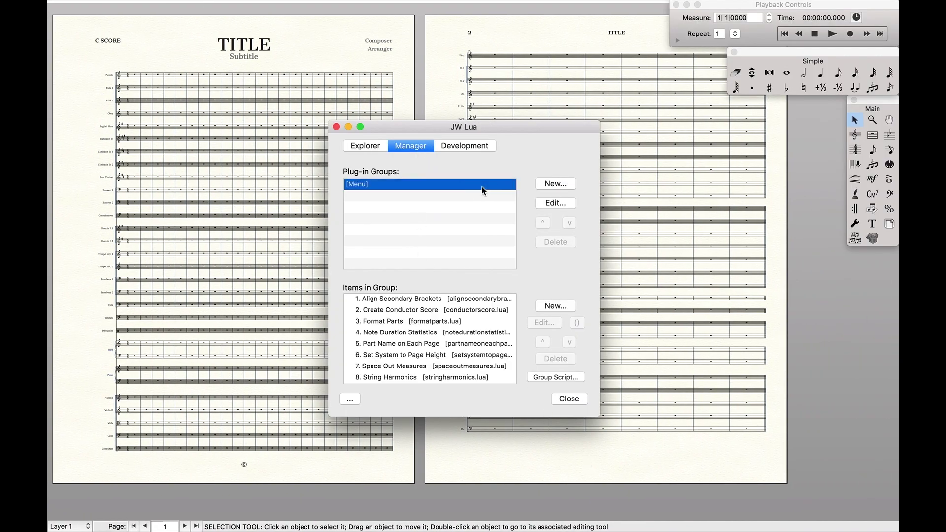
{"action": "left_click", "coordinate": [554, 306]}
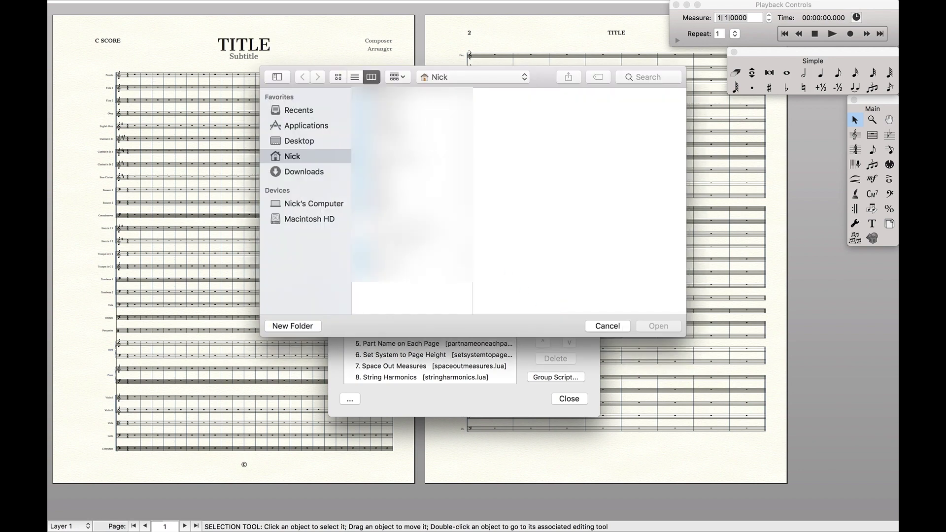
{"action": "left_click", "coordinate": [321, 220]}
{"action": "left_click", "coordinate": [394, 105]}
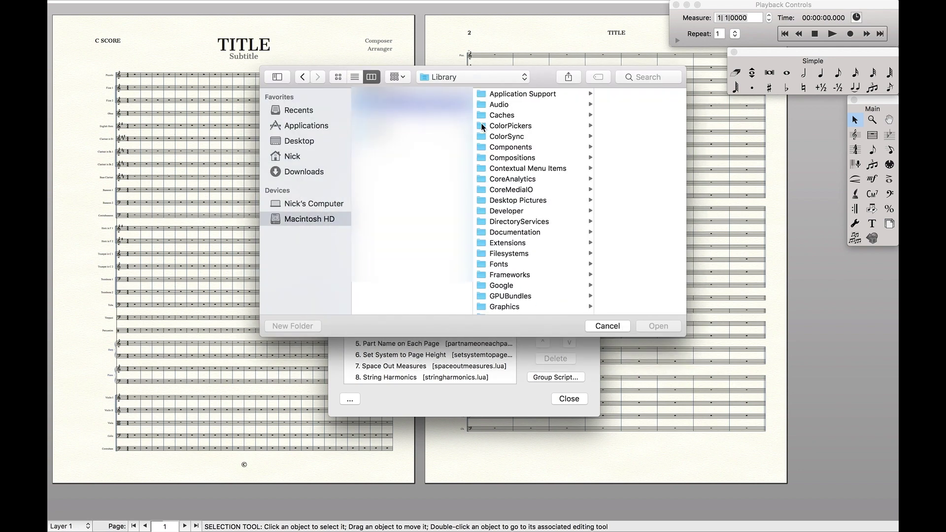
{"action": "left_click", "coordinate": [511, 77]}
{"action": "left_click", "coordinate": [458, 142]}
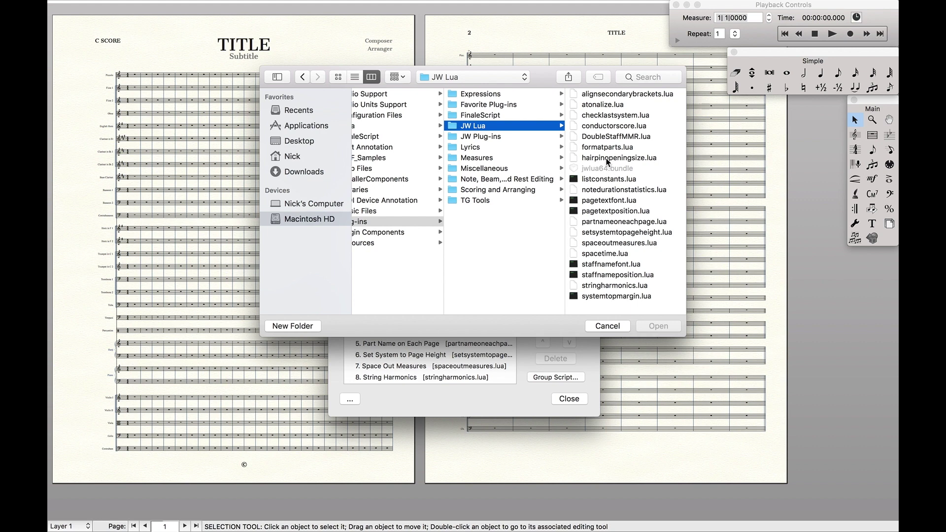
{"action": "left_click", "coordinate": [608, 159]}
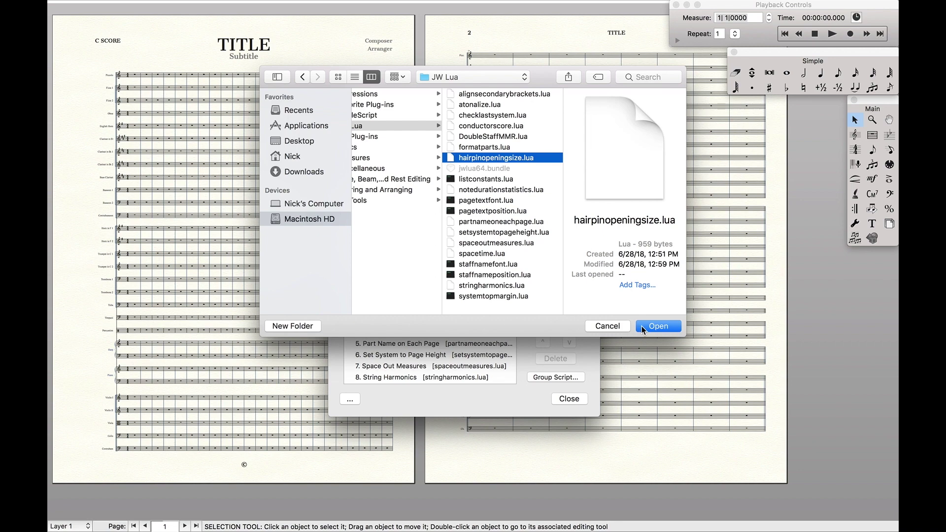
{"action": "left_click", "coordinate": [639, 329]}
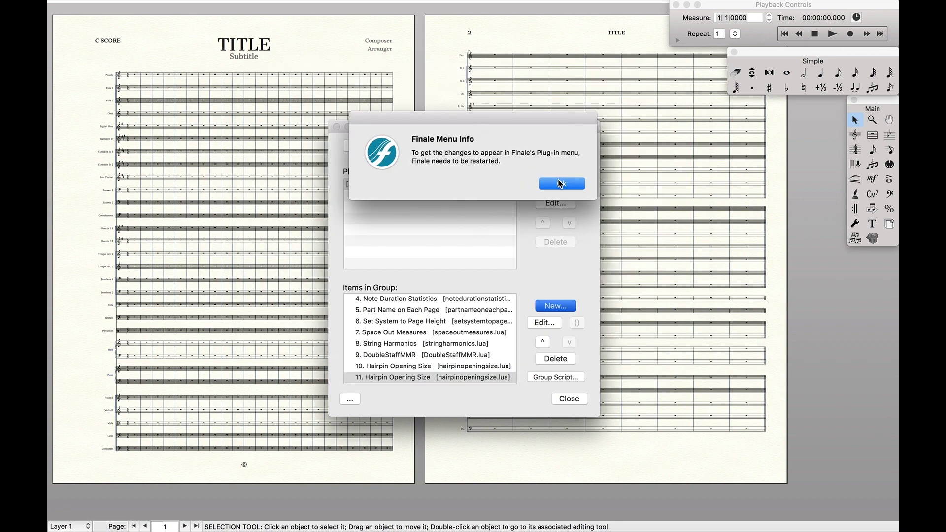
- Dismiss the Finale restart notice and close the JW Lua manager window
{"action": "left_click", "coordinate": [560, 184]}
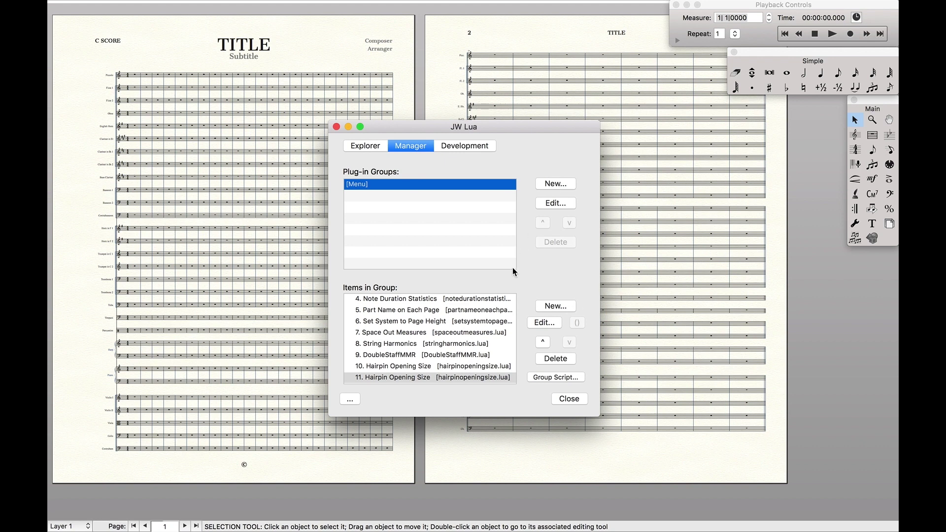
{"action": "left_click", "coordinate": [450, 378]}
{"action": "scroll", "coordinate": [446, 365], "scroll_direction": "up", "scroll_amount": 3}
{"action": "left_click", "coordinate": [568, 399]}
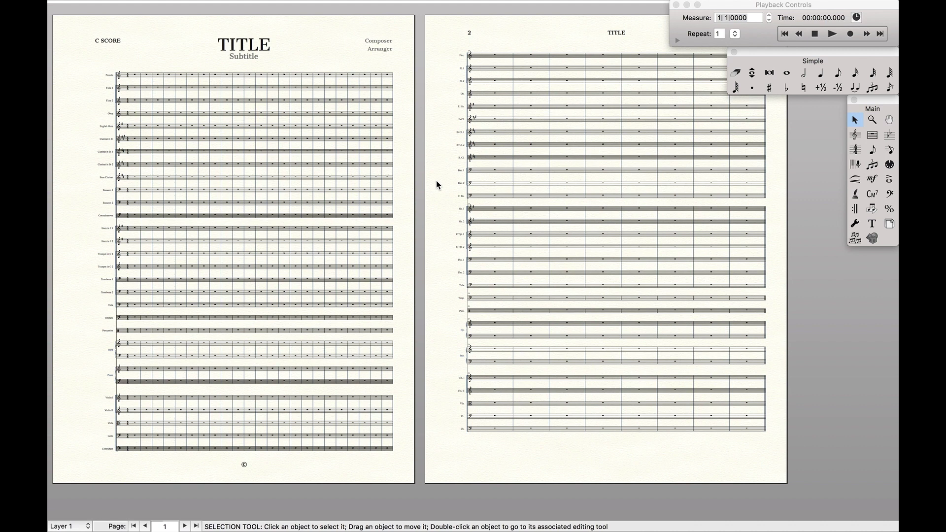
{"action": "left_click", "coordinate": [384, 7]}
- Run hairpinopeningsize.lua from the JW Lua submenu, then zoom in on the top of the score
{"action": "mouse_move", "coordinate": [392, 33]}
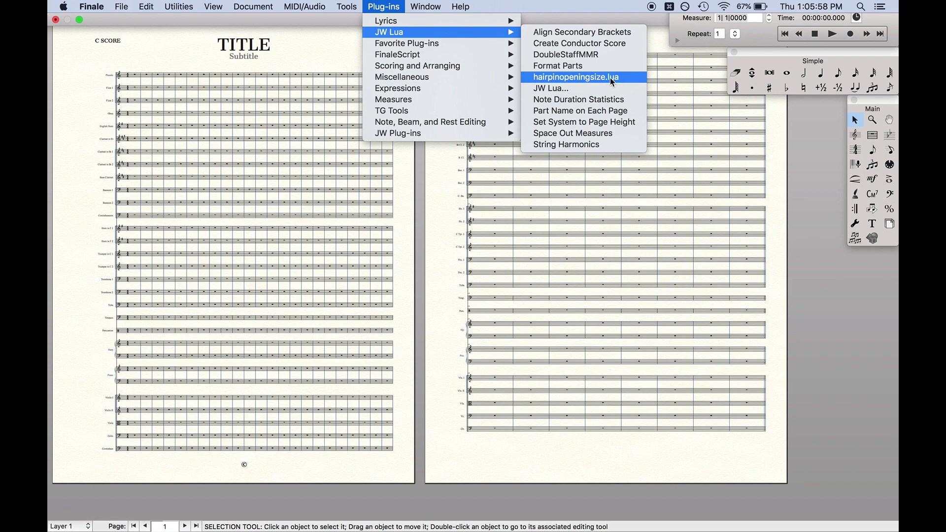
{"action": "left_click", "coordinate": [558, 77]}
{"action": "key", "text": "super+2"}
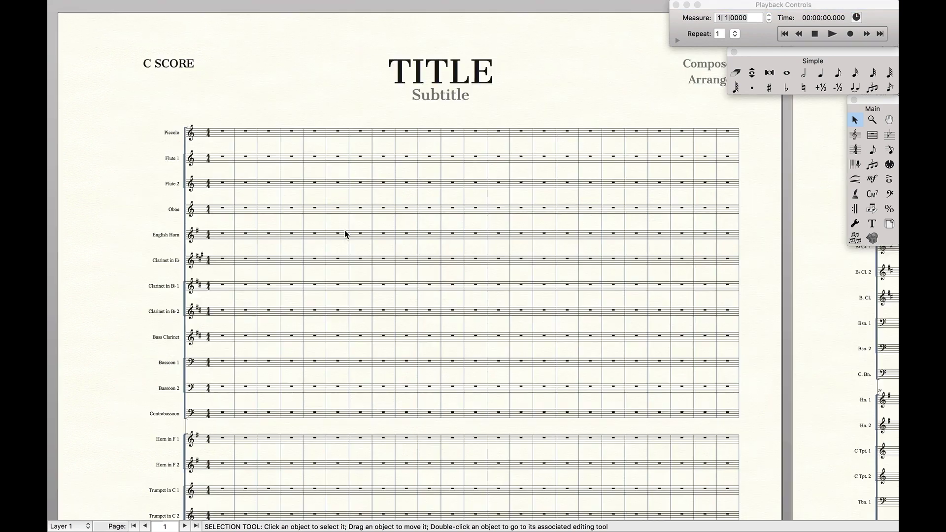
{"action": "key", "text": "super+2"}
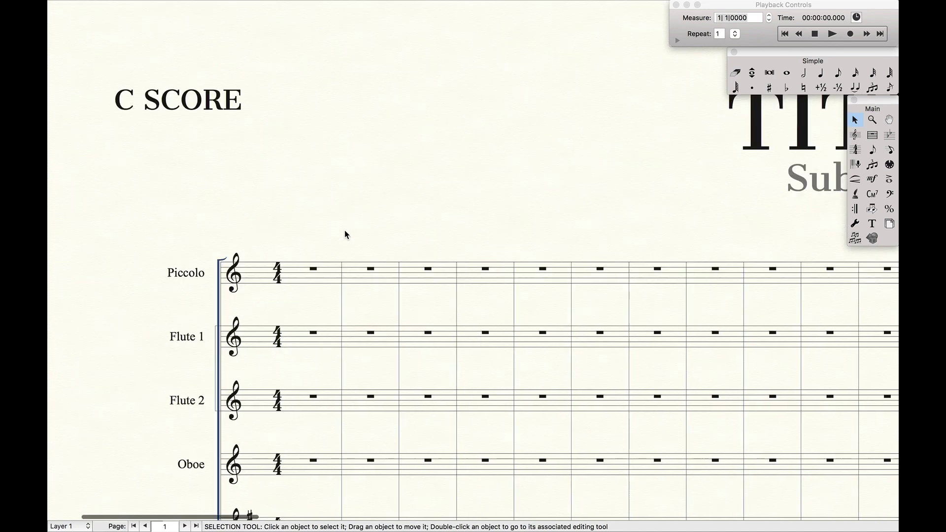
- Add a whole note and draw a crescendo hairpin under Piccolo measures 6–9
{"action": "left_click", "coordinate": [787, 72]}
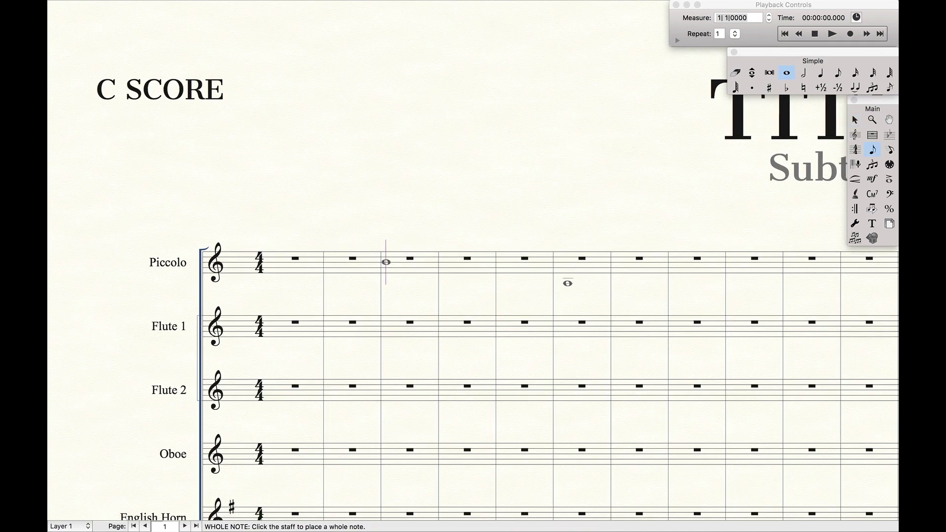
{"action": "mouse_move", "coordinate": [566, 283]}
{"action": "left_mouse_down"}
{"action": "mouse_move", "coordinate": [539, 257]}
{"action": "mouse_move", "coordinate": [746, 282]}
{"action": "left_mouse_up"}
{"action": "key", "text": "super+shift+c"}
{"action": "left_click", "coordinate": [537, 268]}
{"action": "key", "text": "Escape"}
- Select Piccolo measures 6–9 and run hairpinopeningsize.lua to narrow the hairpin's opening
{"action": "left_click_drag", "start_coordinate": [728, 243], "coordinate": [549, 241]}
{"action": "scroll", "coordinate": [548, 240], "scroll_direction": "right", "scroll_amount": 3}
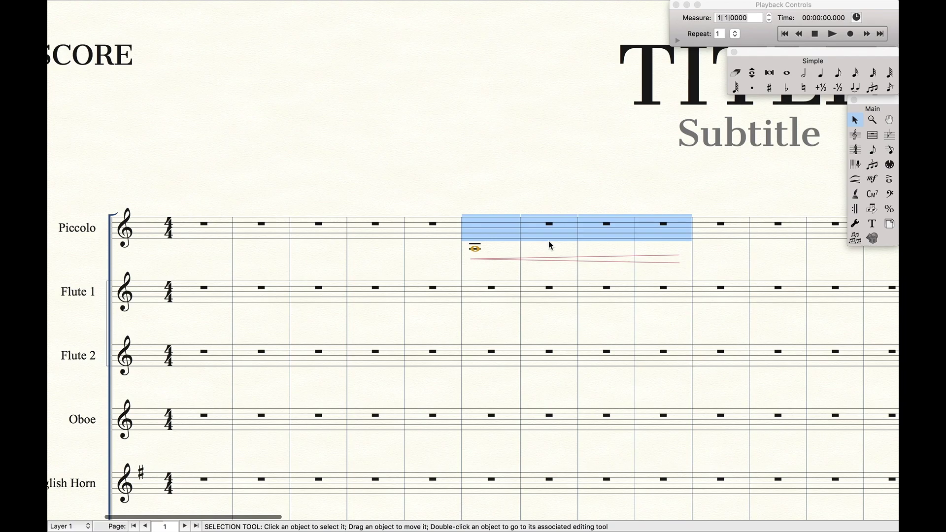
{"action": "left_click", "coordinate": [381, 7]}
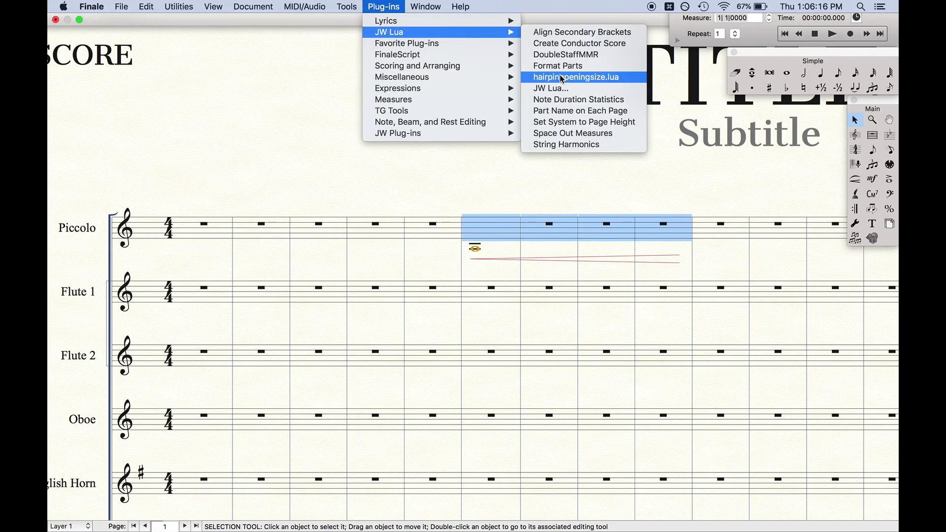
{"action": "left_click", "coordinate": [574, 80]}
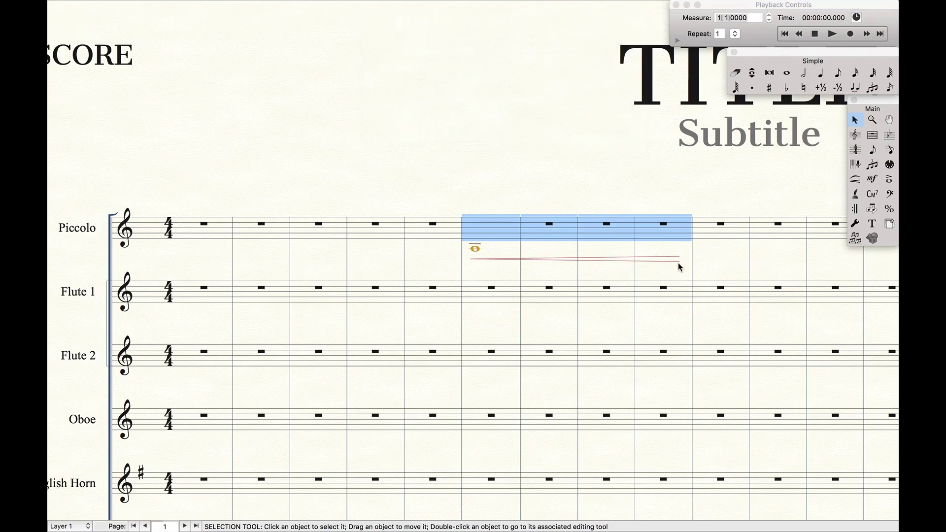